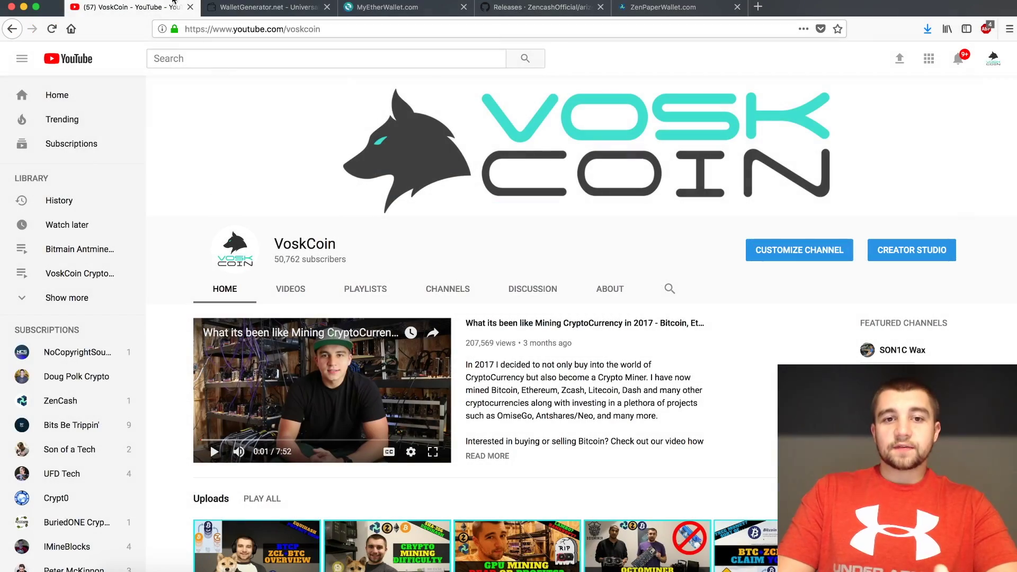
# Look over the WalletGenerator.net, MyEtherWallet and Arizen GitHub release tabs, ending on ZenPaperWallet.com
pyautogui.click(251, 7)
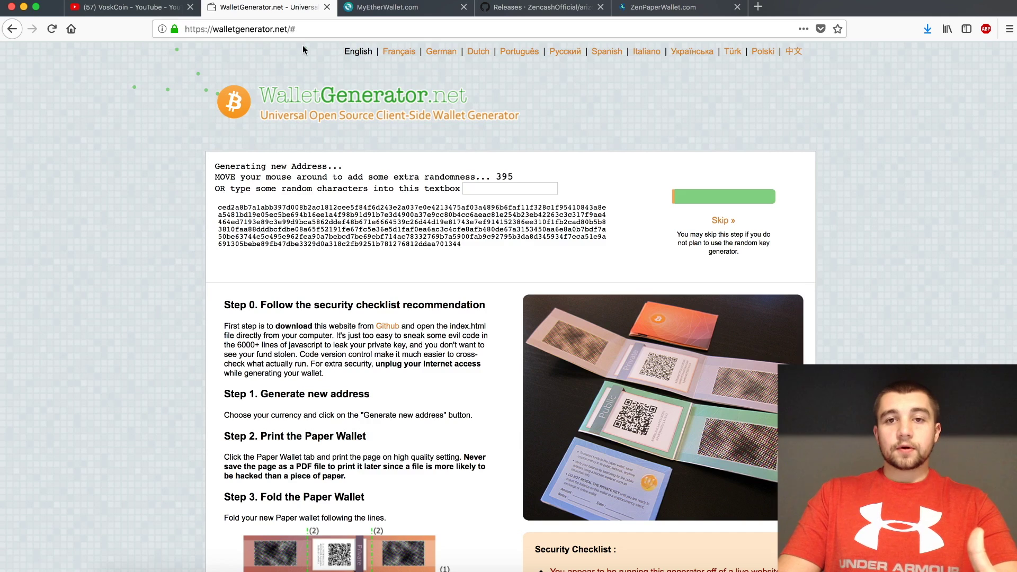
pyautogui.click(414, 7)
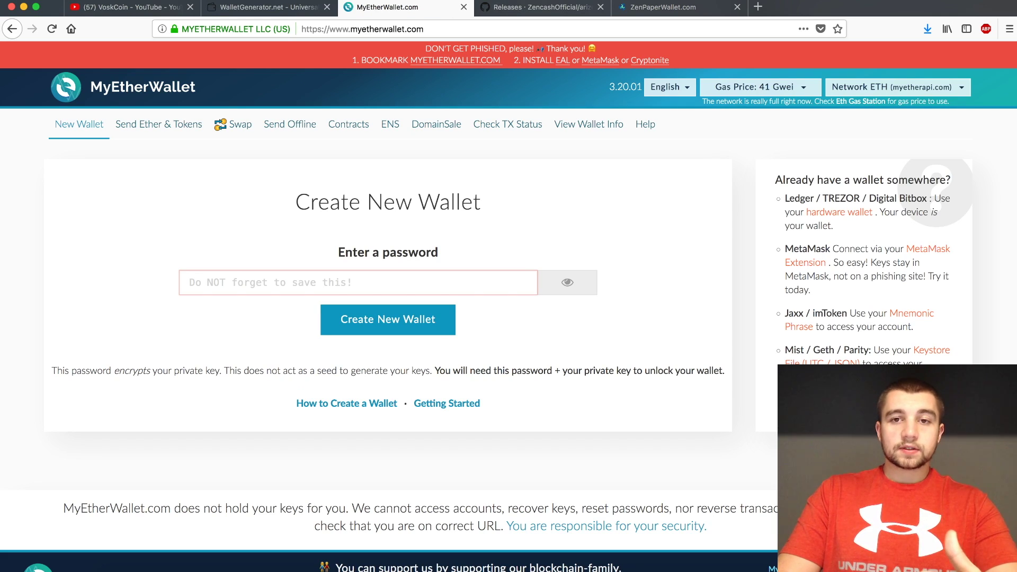
pyautogui.click(236, 7)
pyautogui.scroll(-10, 483, 151)
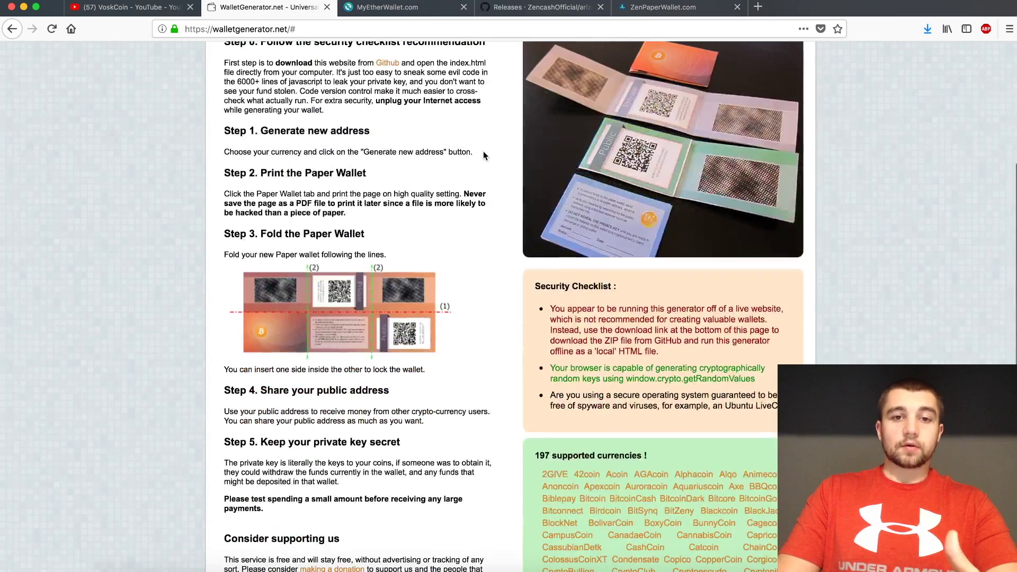
pyautogui.scroll(-5, 501, 186)
pyautogui.click(522, 8)
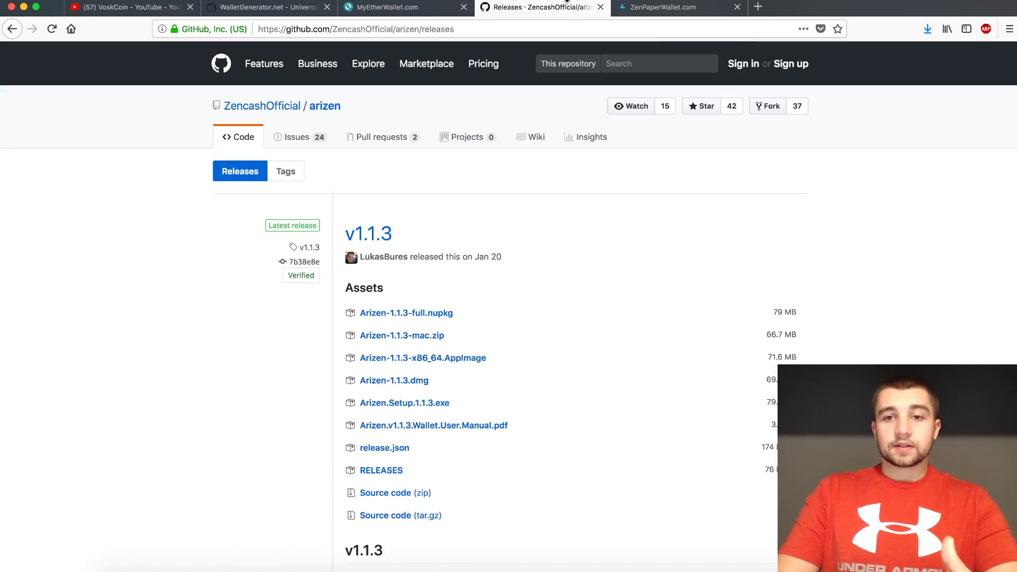
pyautogui.click(658, 5)
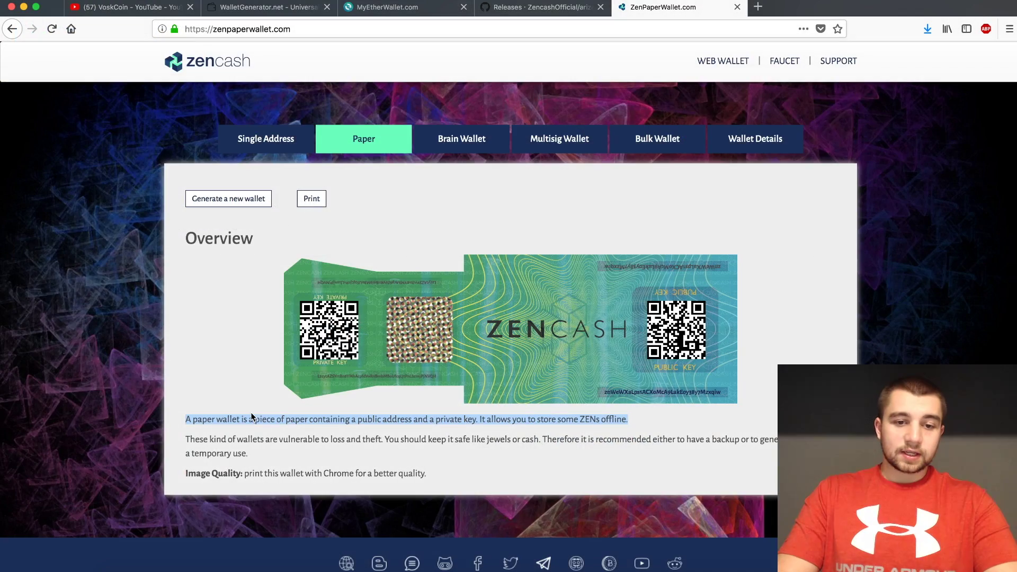
# Deselect the ZenCash overview text and switch to MyEtherWallet's wallet creation page
pyautogui.click(214, 420)
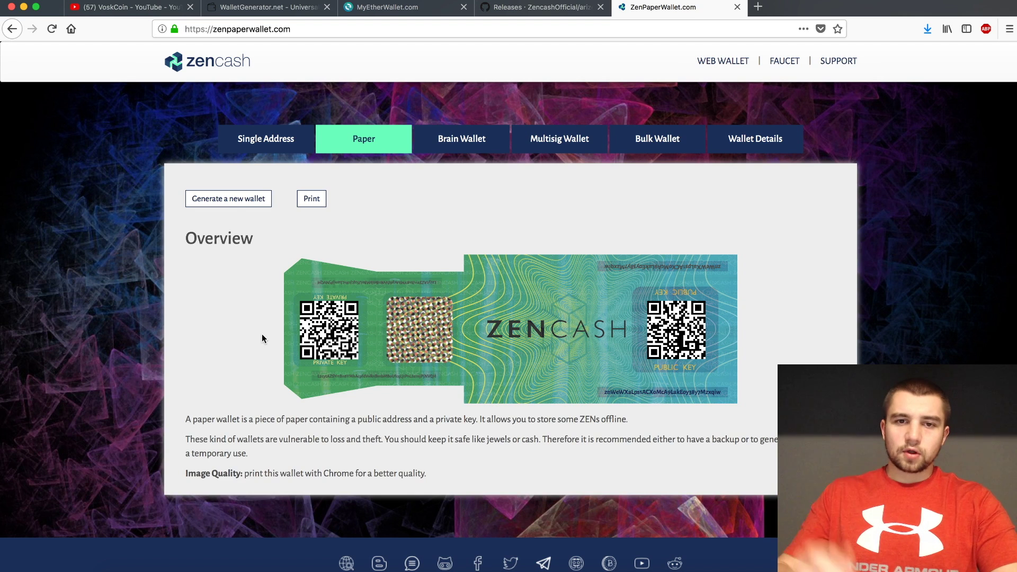
pyautogui.click(399, 8)
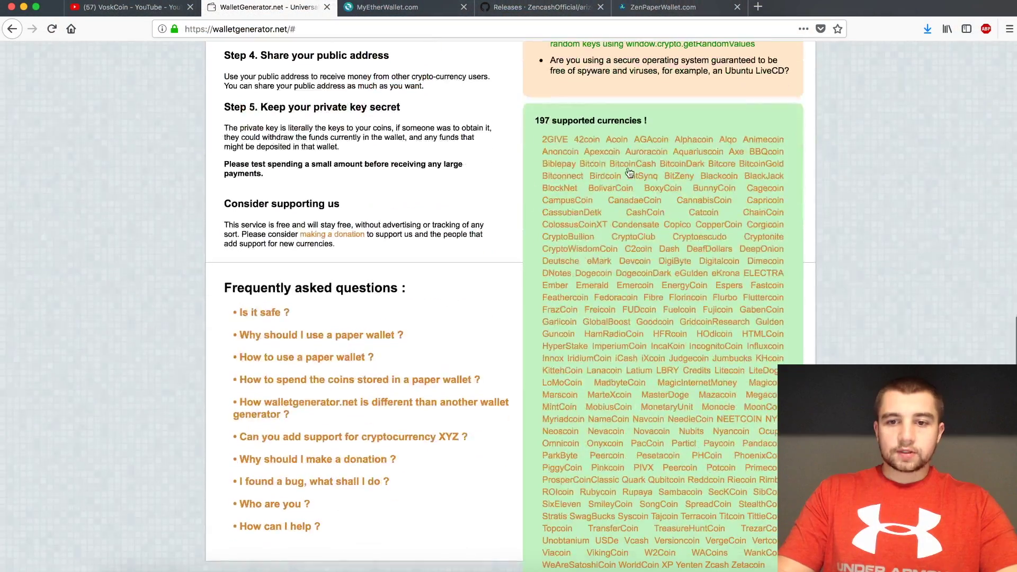
# Randomly generate a Bitcoin paper wallet on WalletGenerator.net and preview, then cancel, its printing
pyautogui.scroll(10, 650, 215)
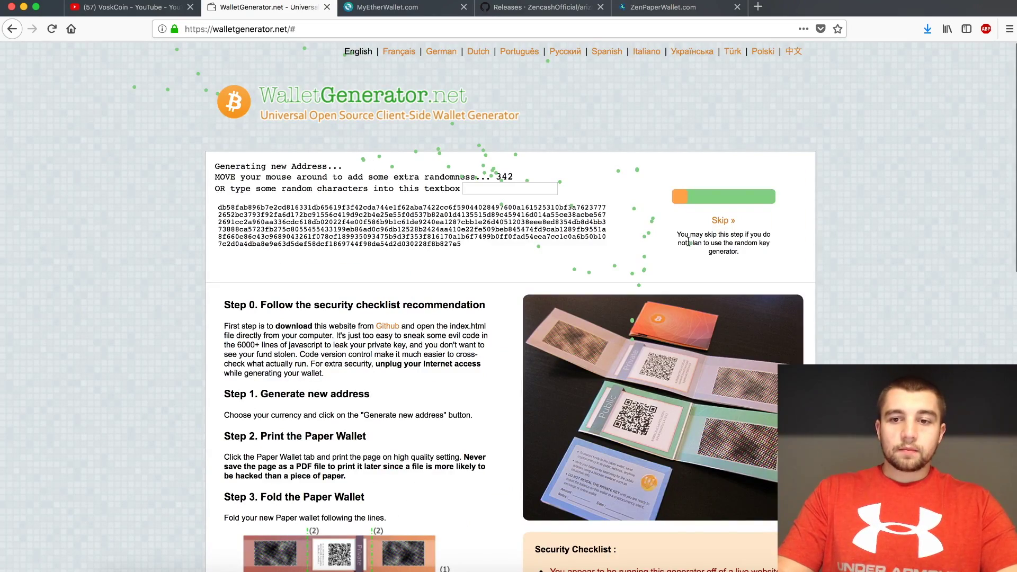
pyautogui.click(721, 221)
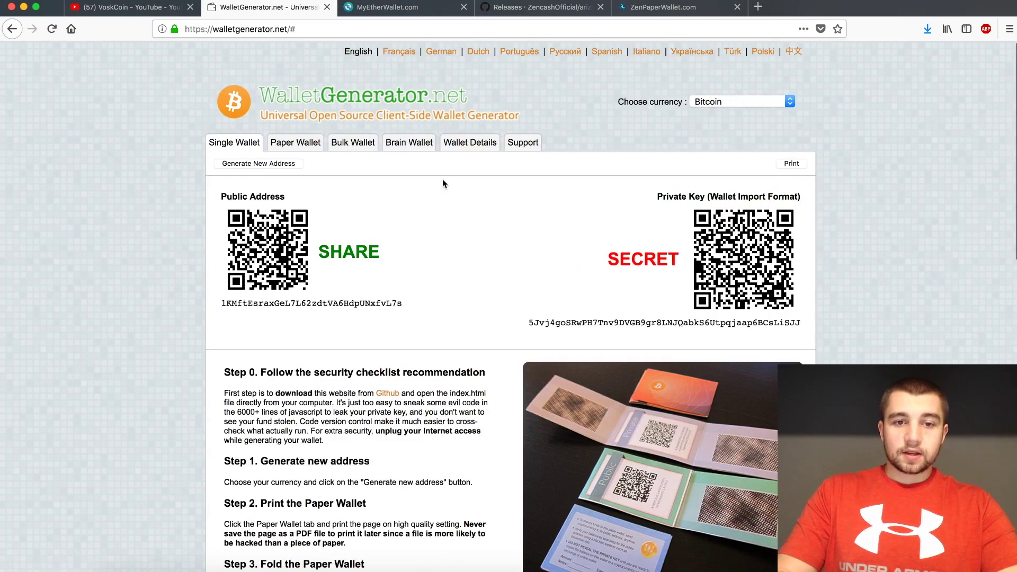
pyautogui.click(296, 141)
pyautogui.click(266, 177)
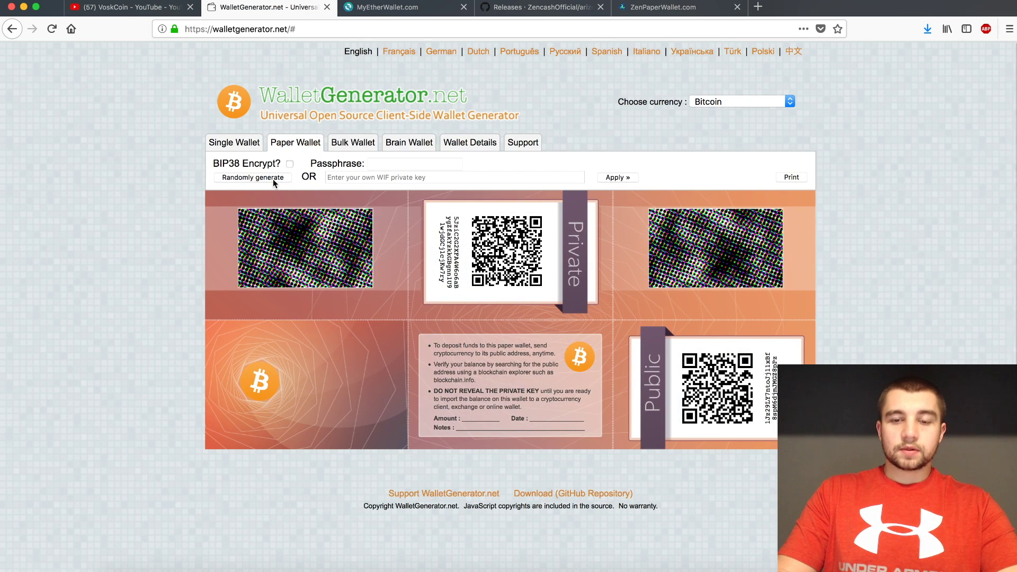
pyautogui.click(792, 178)
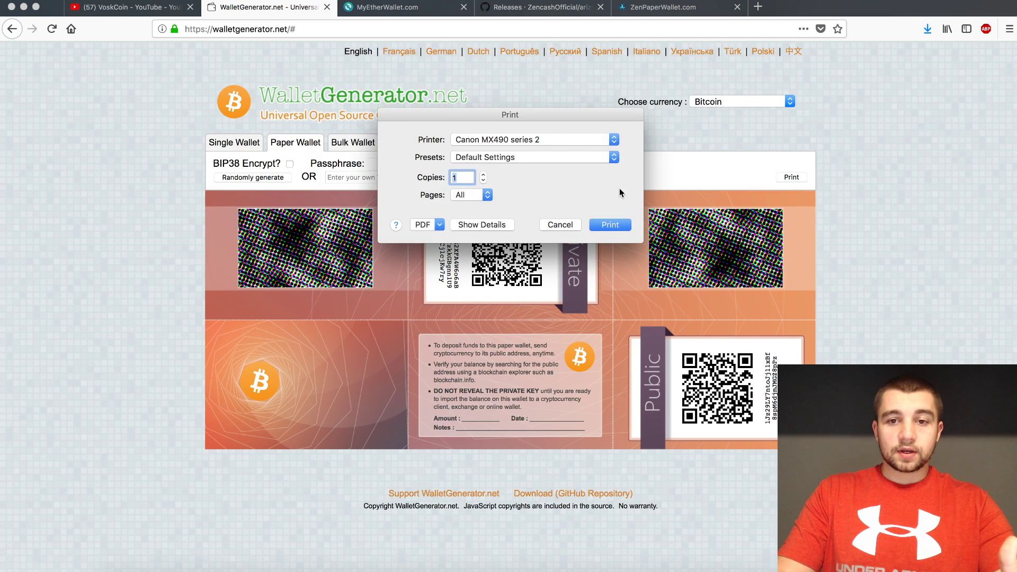
pyautogui.click(559, 225)
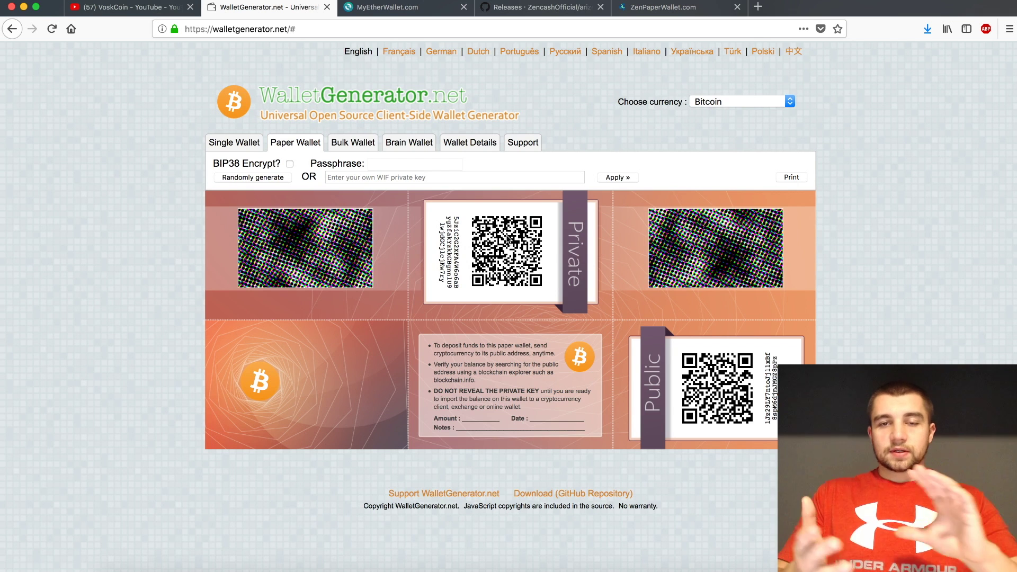
# Create a new Ethereum wallet on MyEtherWallet protected by a password
pyautogui.click(362, 11)
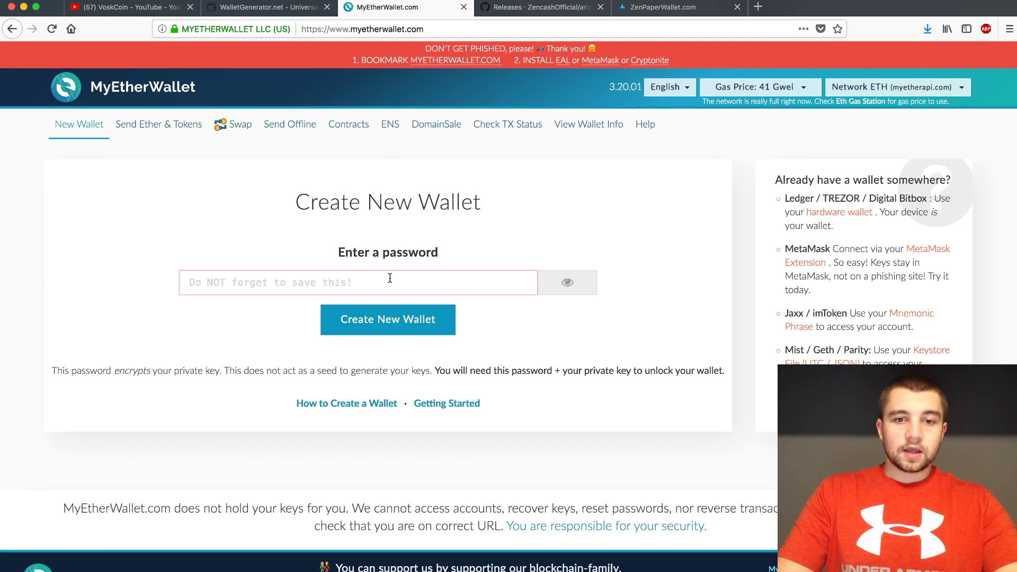
pyautogui.click(332, 279)
pyautogui.write('*********************')
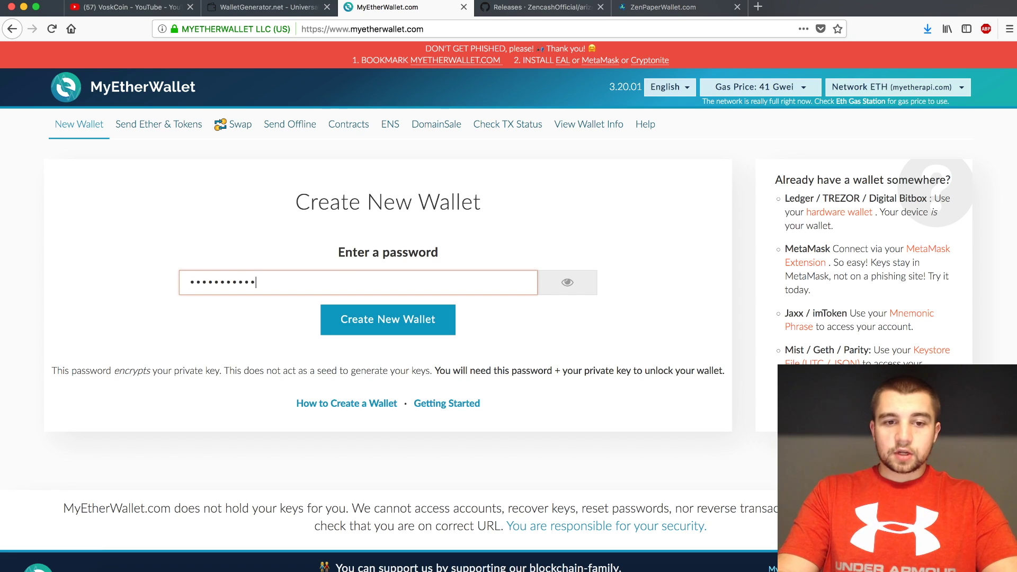
pyautogui.click(358, 318)
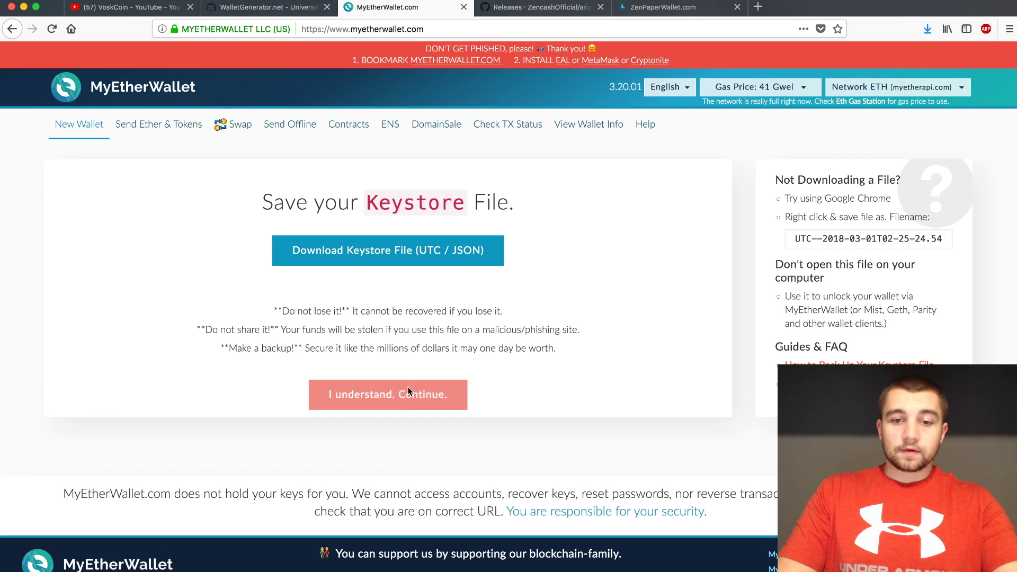
# Skip saving the keystore file, continue to the private key and open the printable paper wallet
pyautogui.click(394, 266)
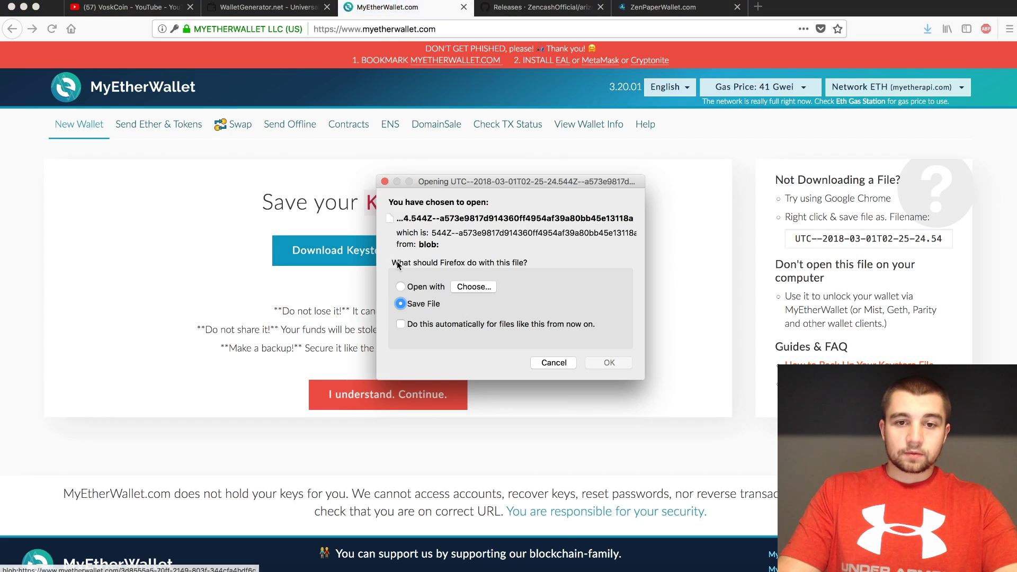
pyautogui.click(553, 363)
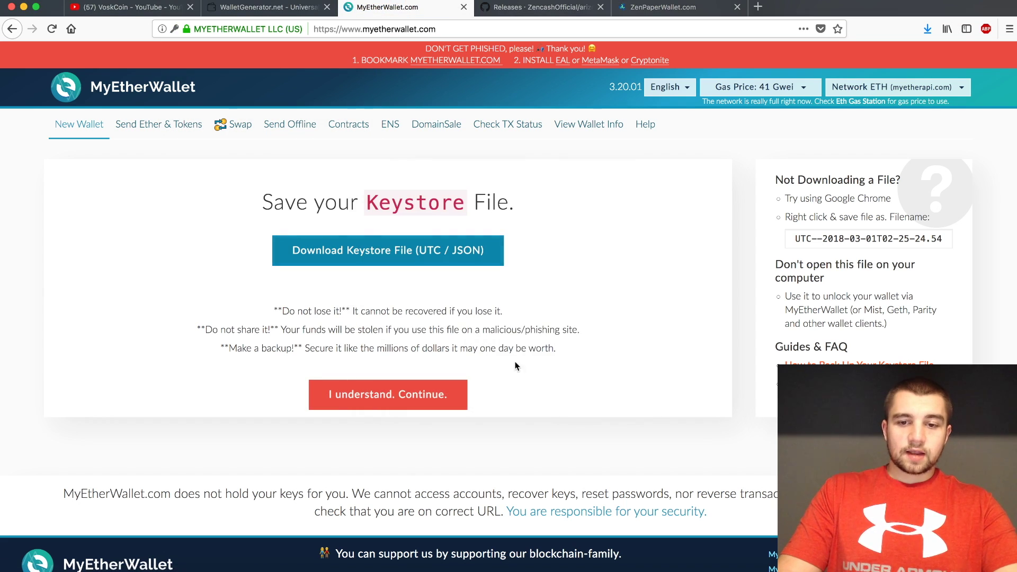
pyautogui.click(405, 404)
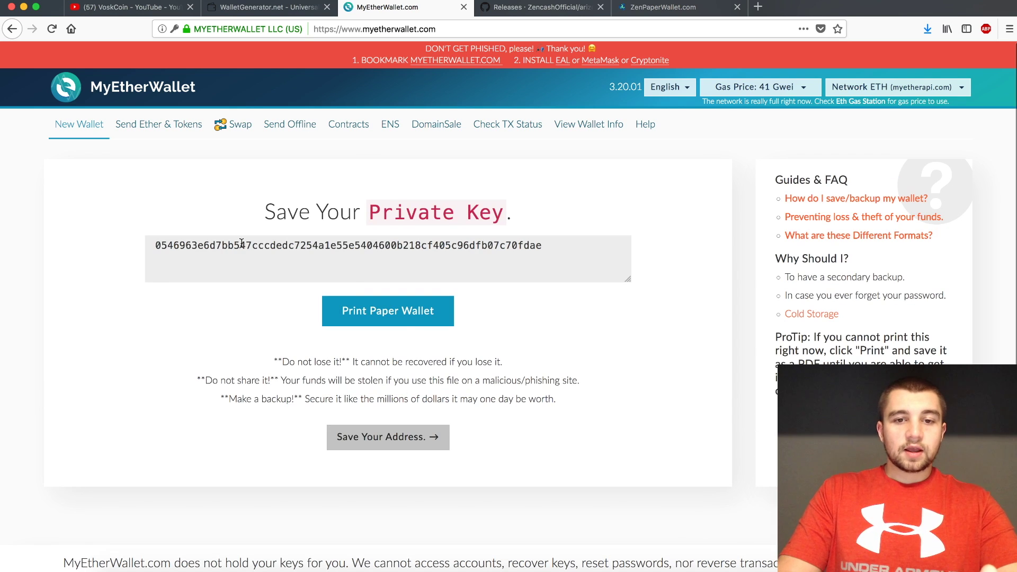
pyautogui.click(398, 314)
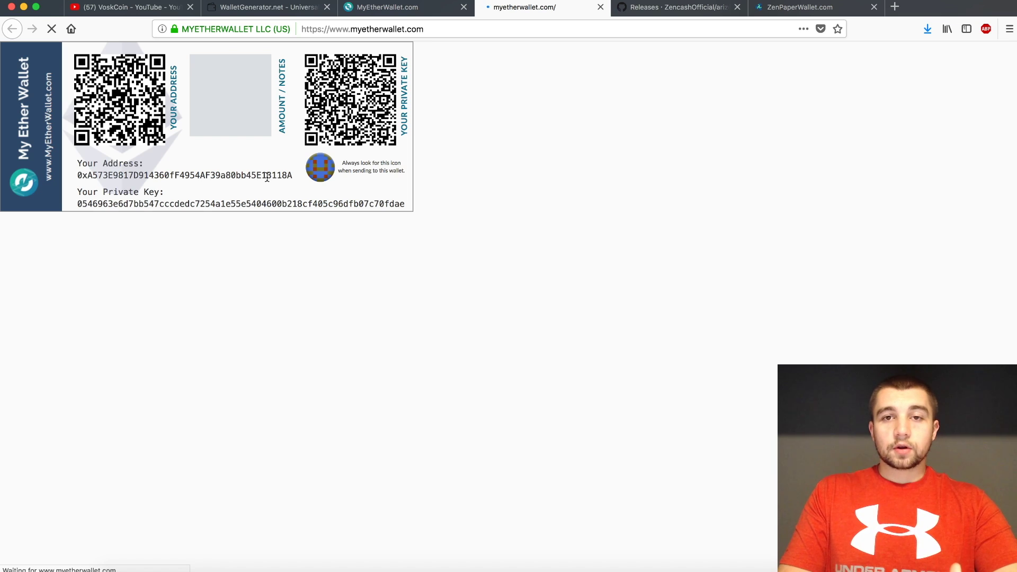
# Select the Ethereum address, then the whole private key string on the printable paper wallet
pyautogui.doubleClick(267, 176)
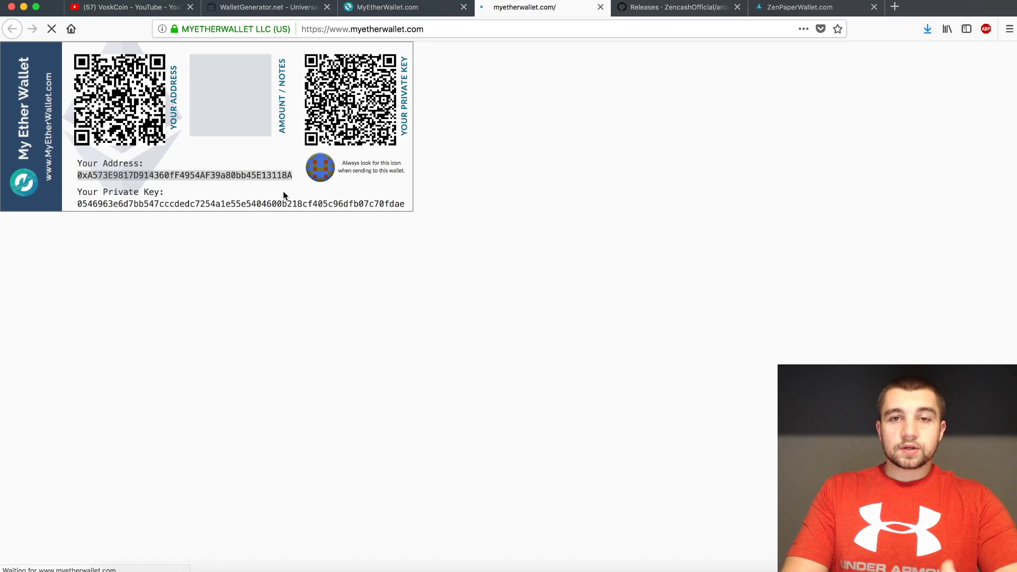
pyautogui.click(282, 205)
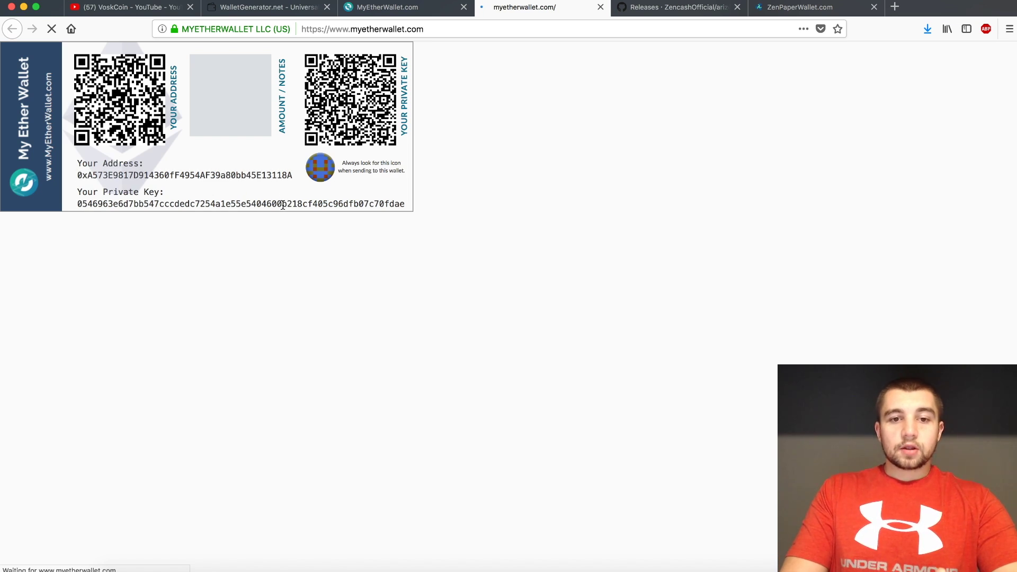
pyautogui.doubleClick(282, 205)
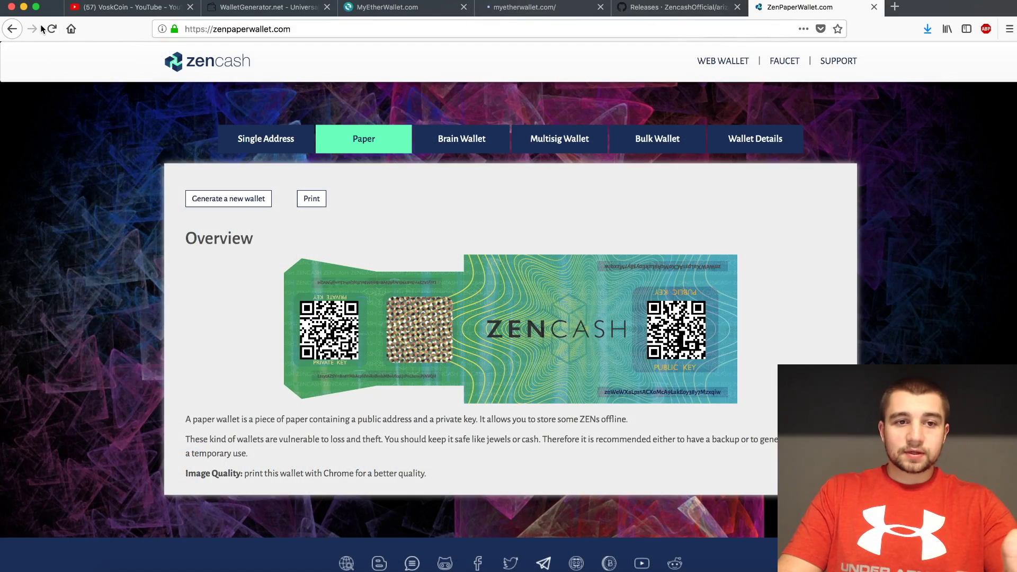
# Reload zenpaperwallet.com and go to its Paper wallet section
pyautogui.click(51, 29)
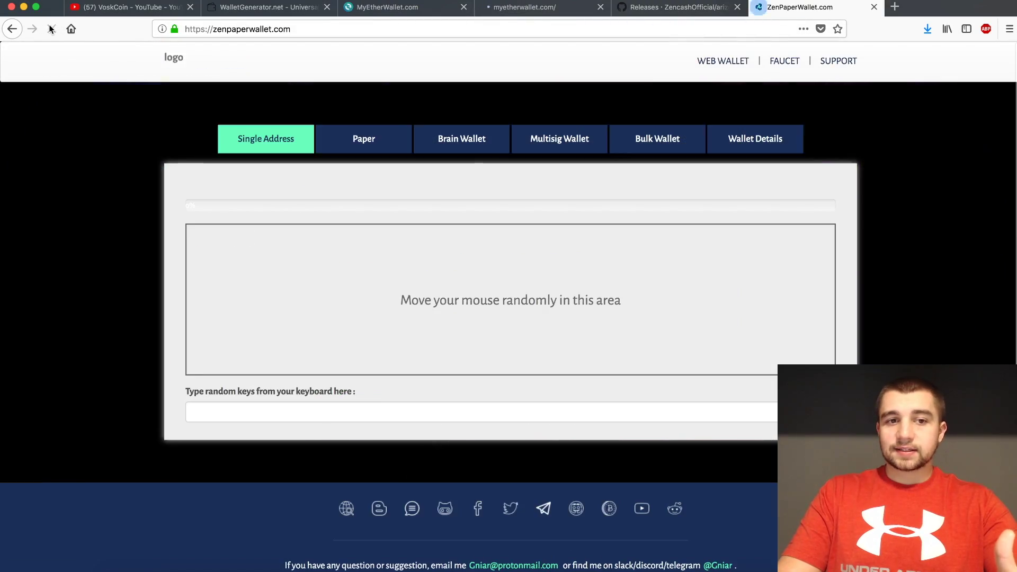
pyautogui.click(388, 145)
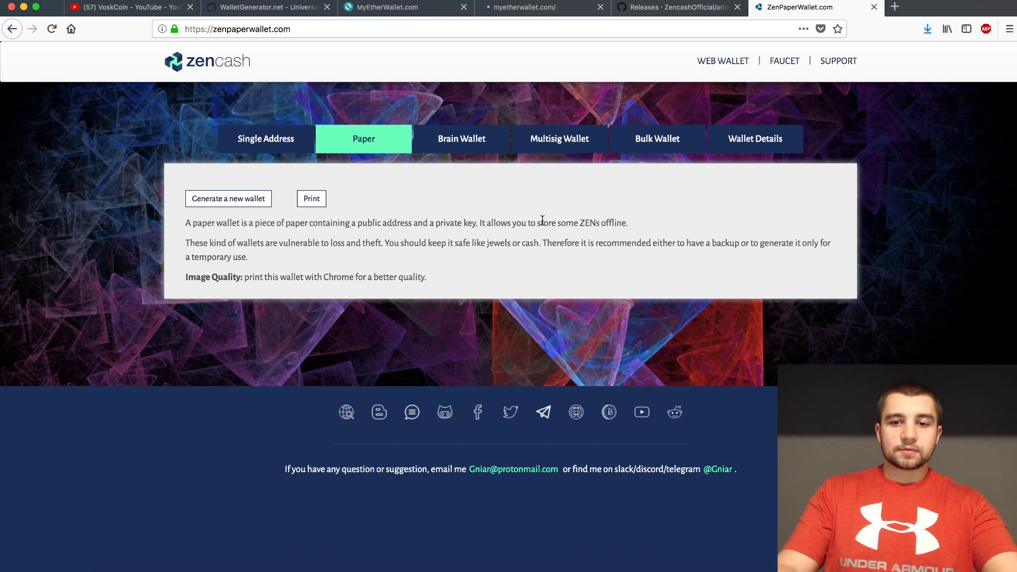
# Generate a ZenCash paper wallet, preview printing, and select its public address and private key
pyautogui.click(268, 201)
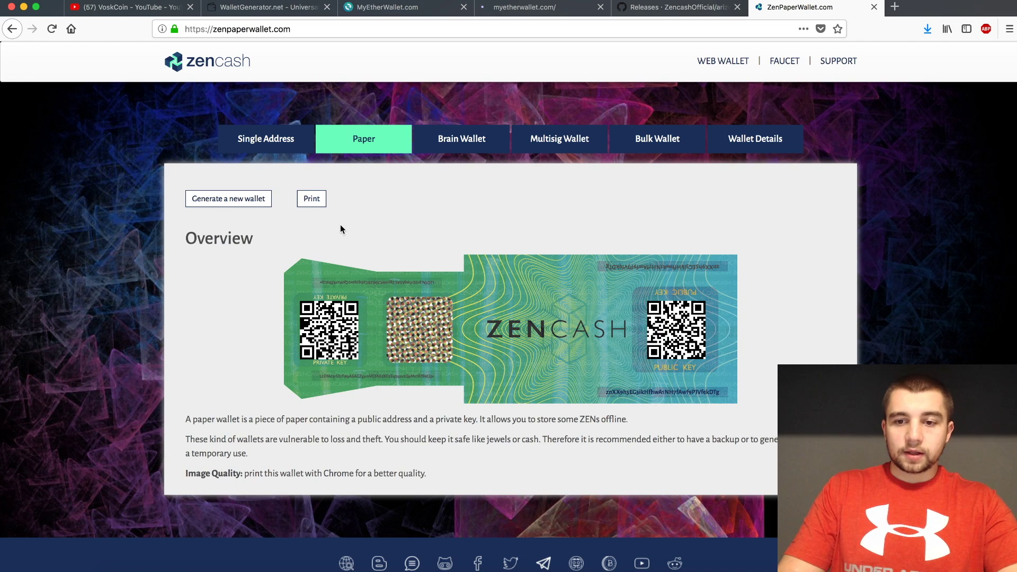
pyautogui.click(319, 203)
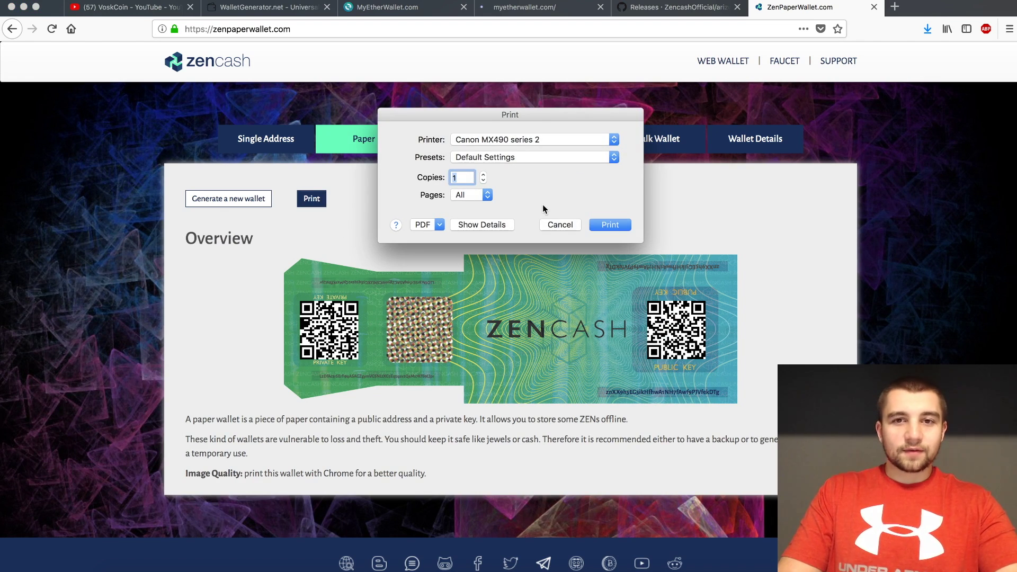
pyautogui.click(559, 226)
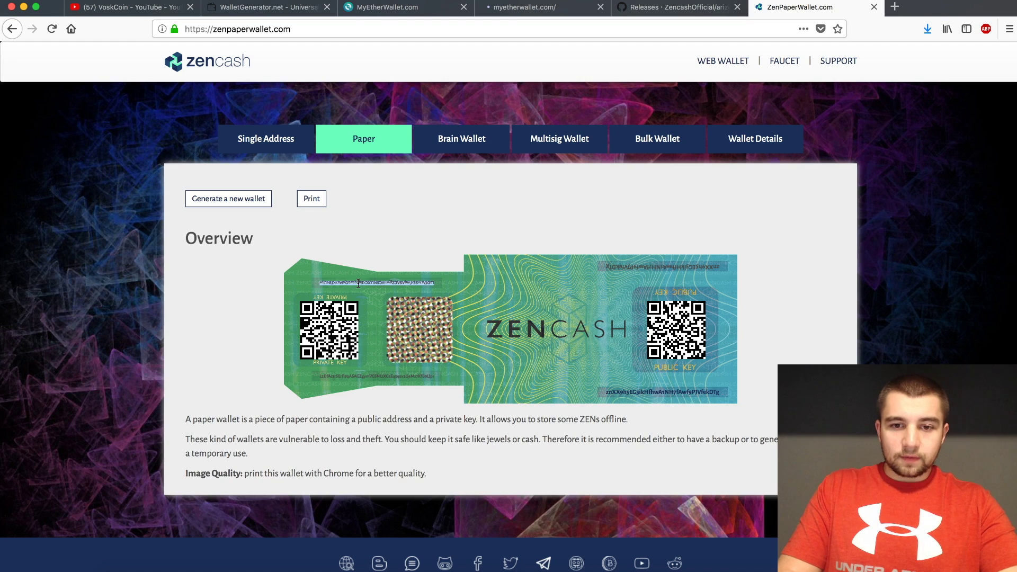
pyautogui.doubleClick(641, 391)
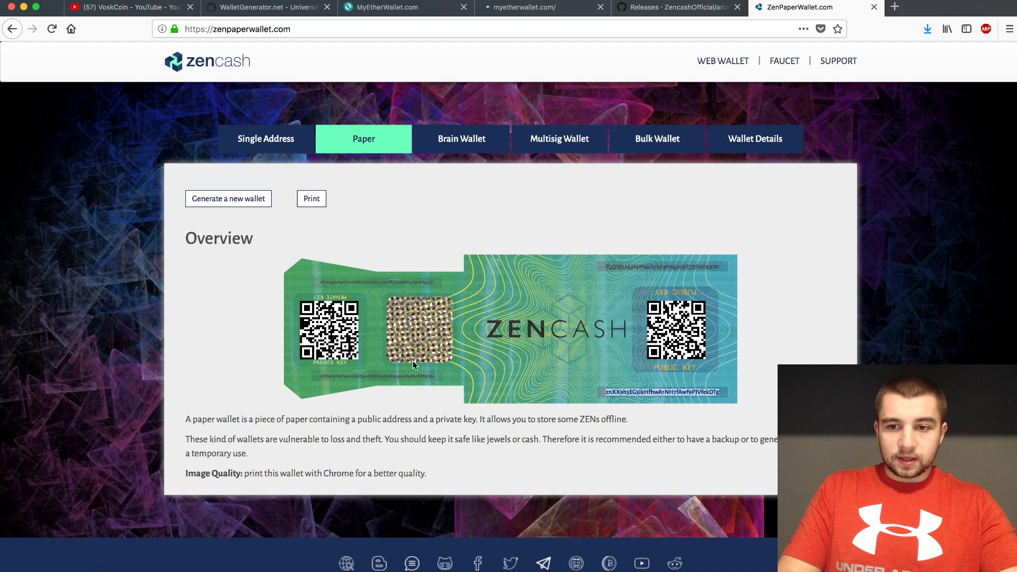
pyautogui.doubleClick(389, 376)
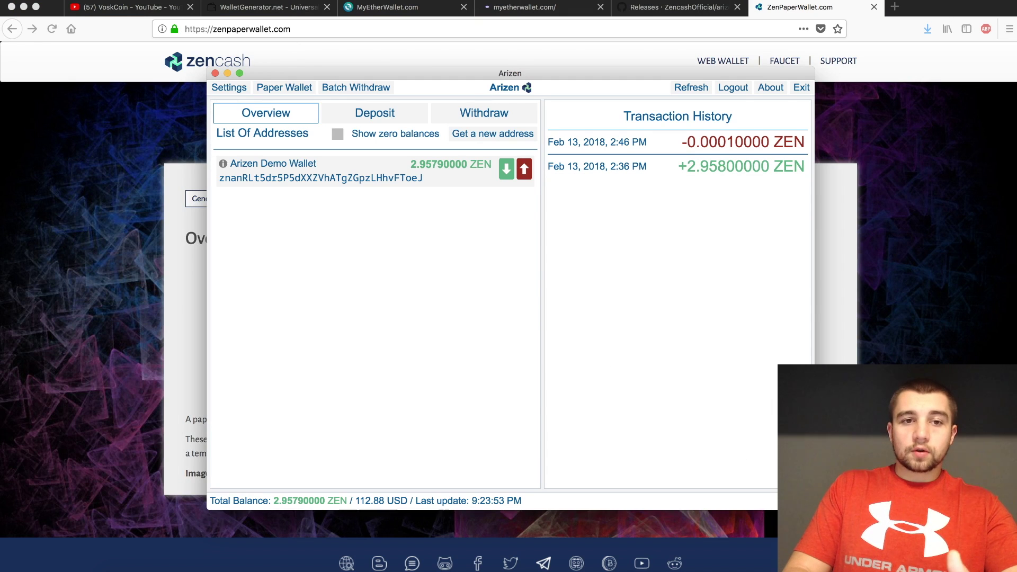
# Search the VoskCoin YouTube channel for 'arizen' videos, then return to ZenPaperWallet
pyautogui.press('super+q')
pyautogui.press('super+1')
pyautogui.click(679, 290)
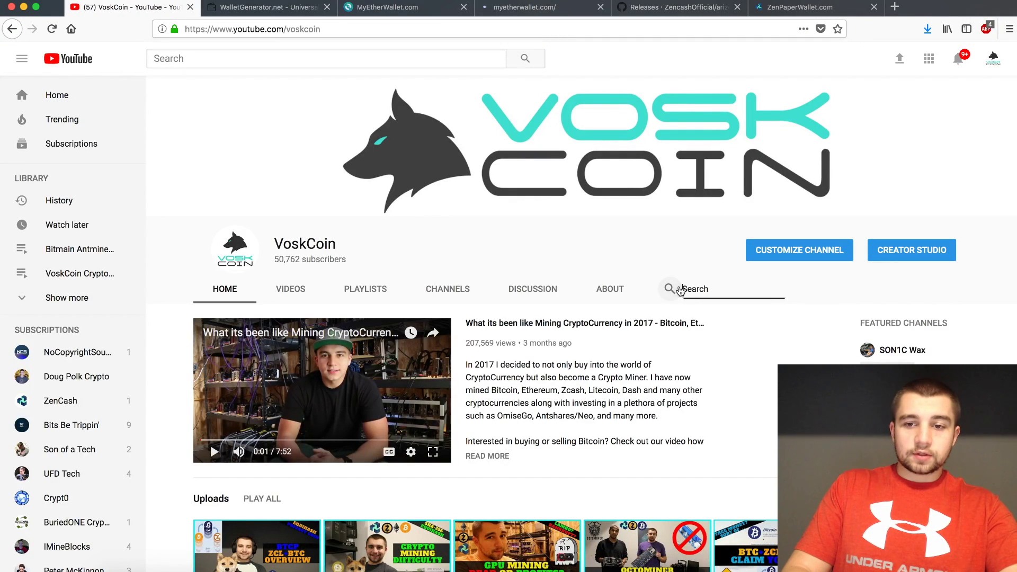
pyautogui.write('arizen')
pyautogui.press('Return')
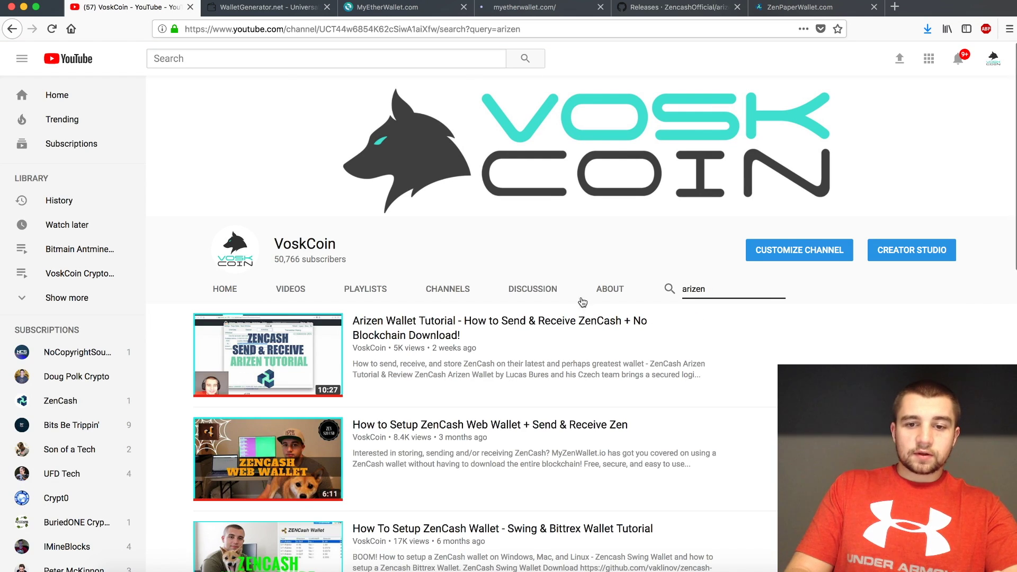
pyautogui.click(797, 8)
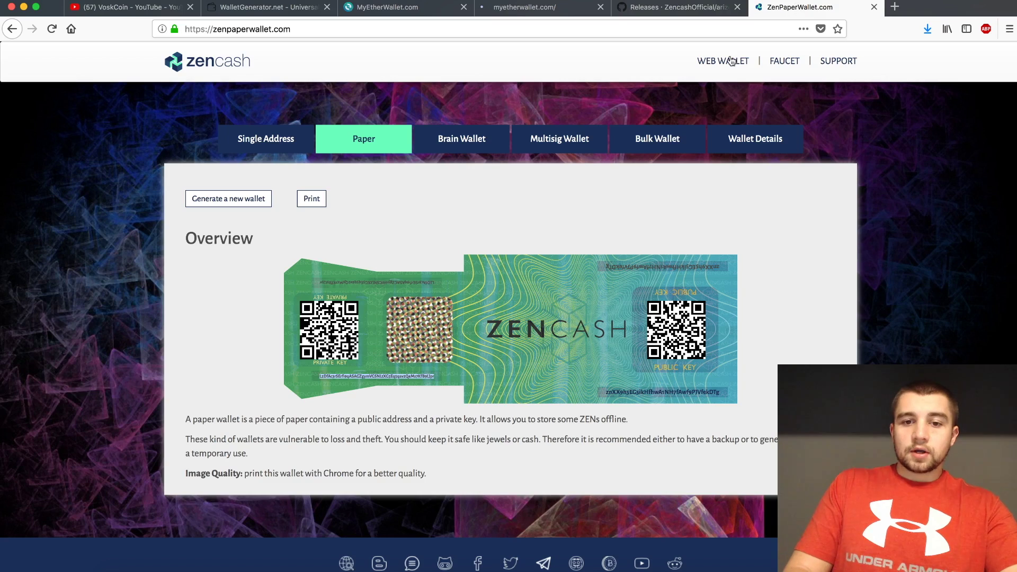
# Bring Arizen forward and choose Import private keys from its Settings menu
pyautogui.press('super+Tab')
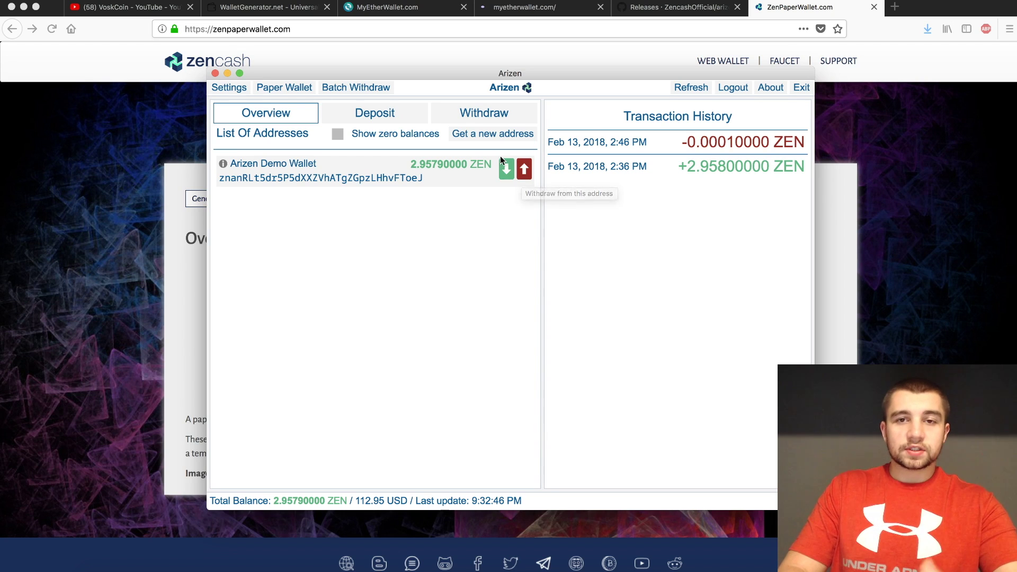
pyautogui.click(79, 0)
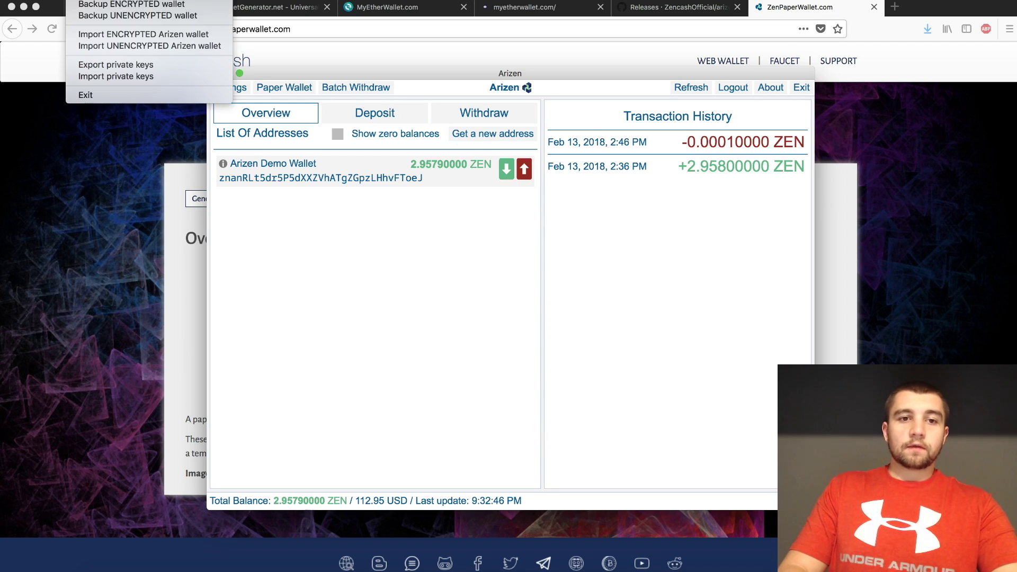
pyautogui.click(110, 75)
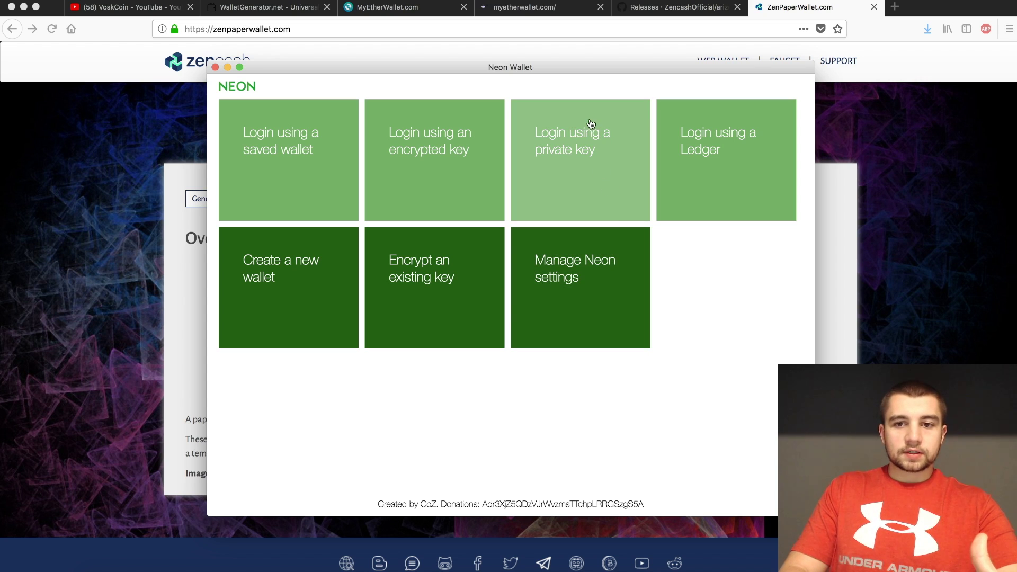
# Enter a sample private key in Neon Wallet's private-key login form, then return to Firefox
pyautogui.click(575, 153)
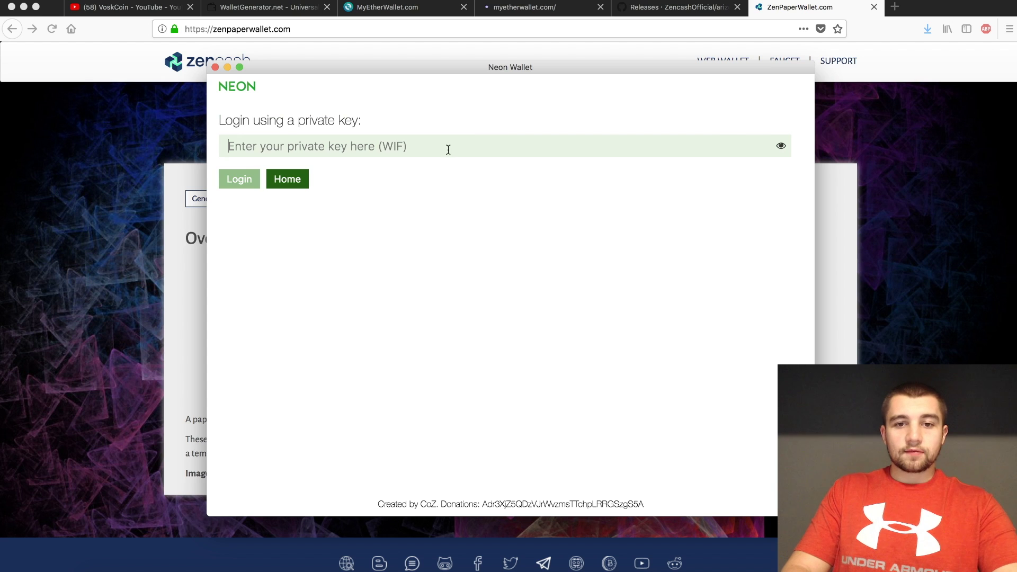
pyautogui.write('abcdefghijklm')
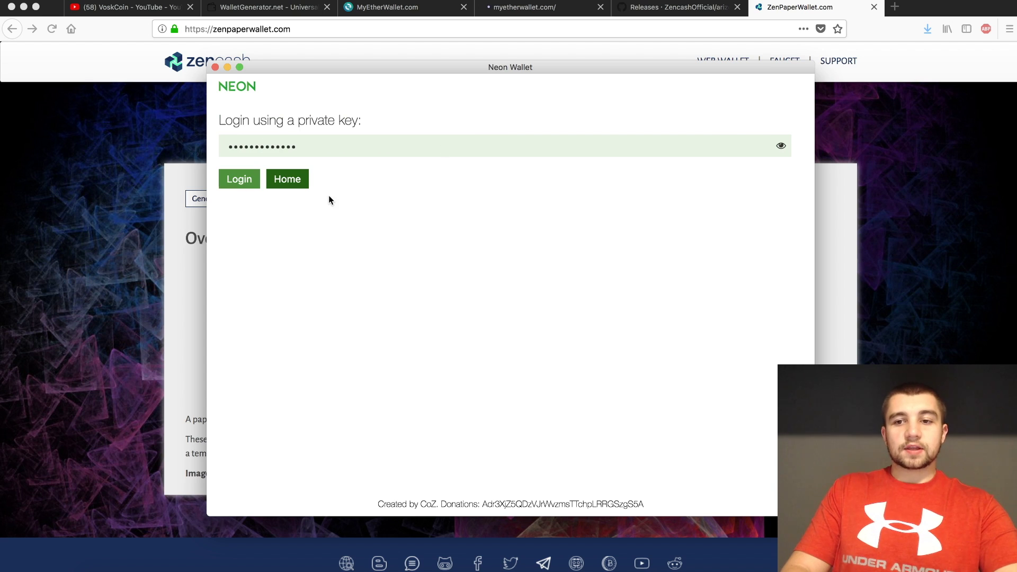
pyautogui.click(132, 187)
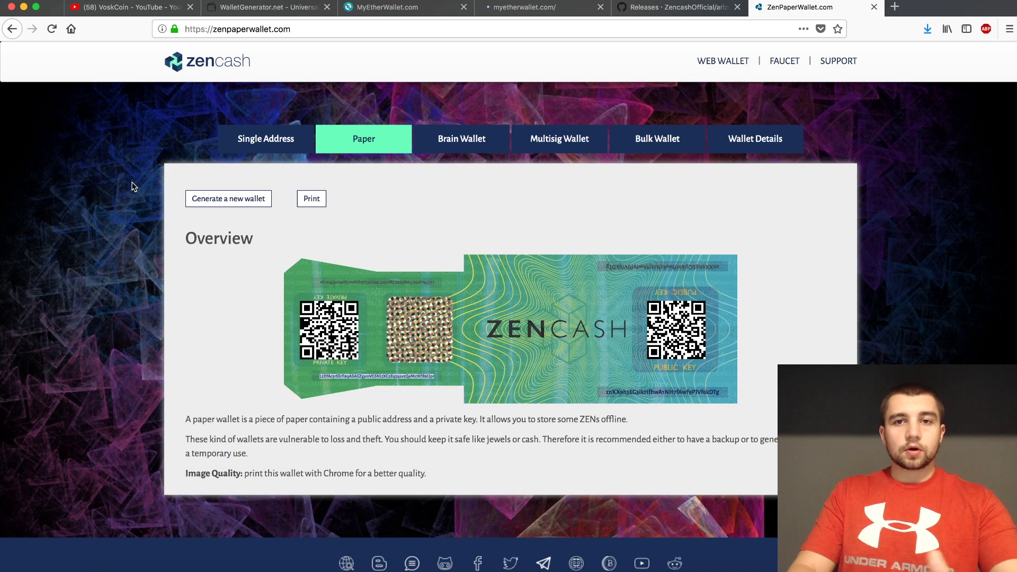